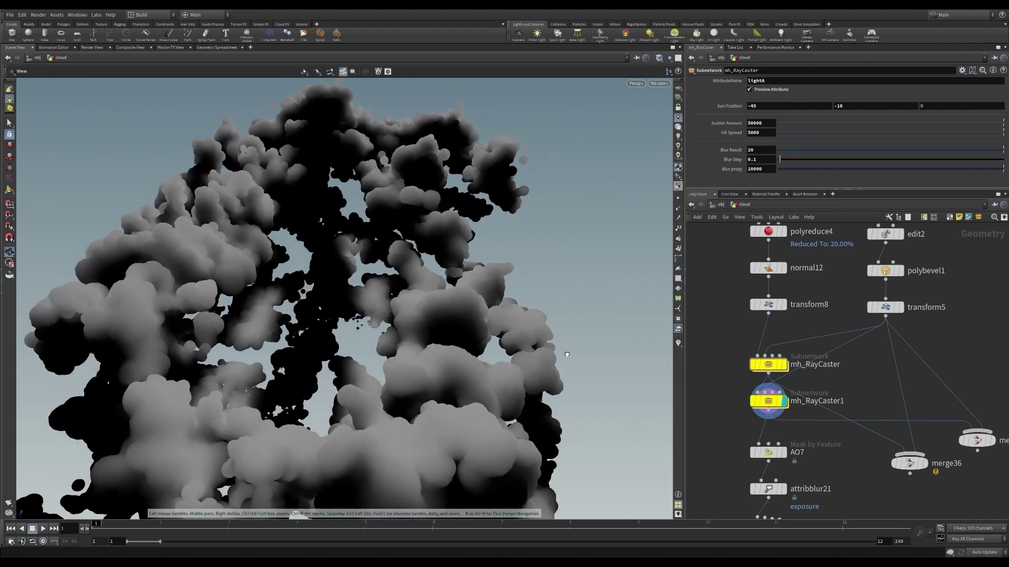
# Inspect the cloud's baked lighting by displaying the mh_RayCaster1, AO7 and attribwrangl_e22 nodes in turn and orbiting around the result
pyautogui.click(774, 408)
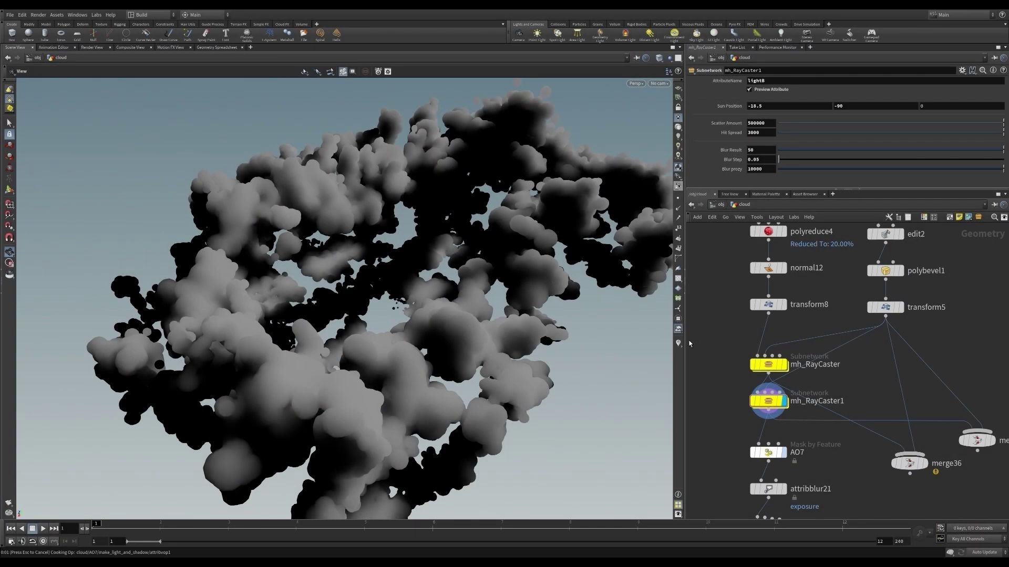
pyautogui.click(768, 452)
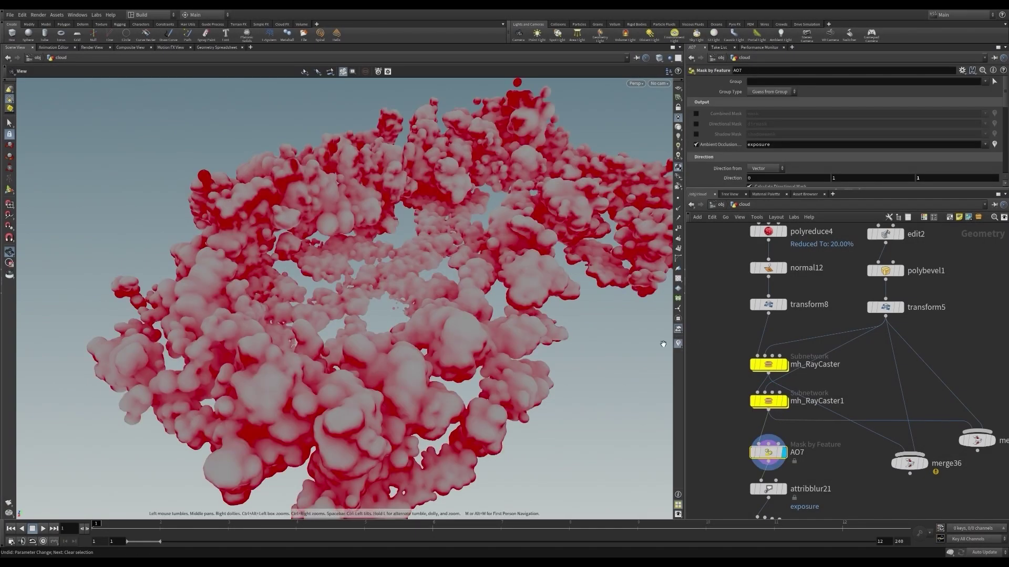
pyautogui.moveTo(793, 493); pyautogui.dragTo(803, 369, button='middle')
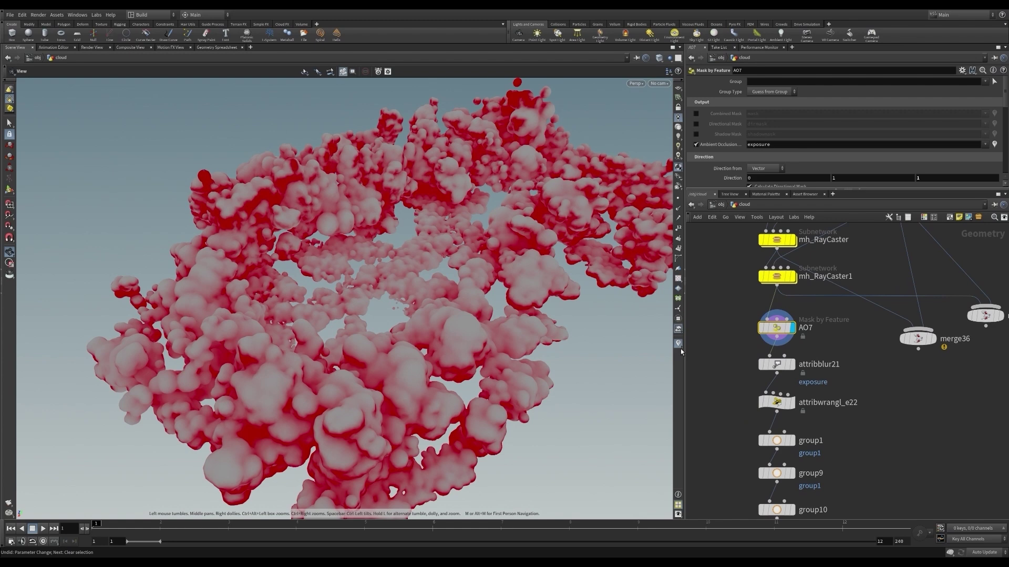
pyautogui.click(780, 404)
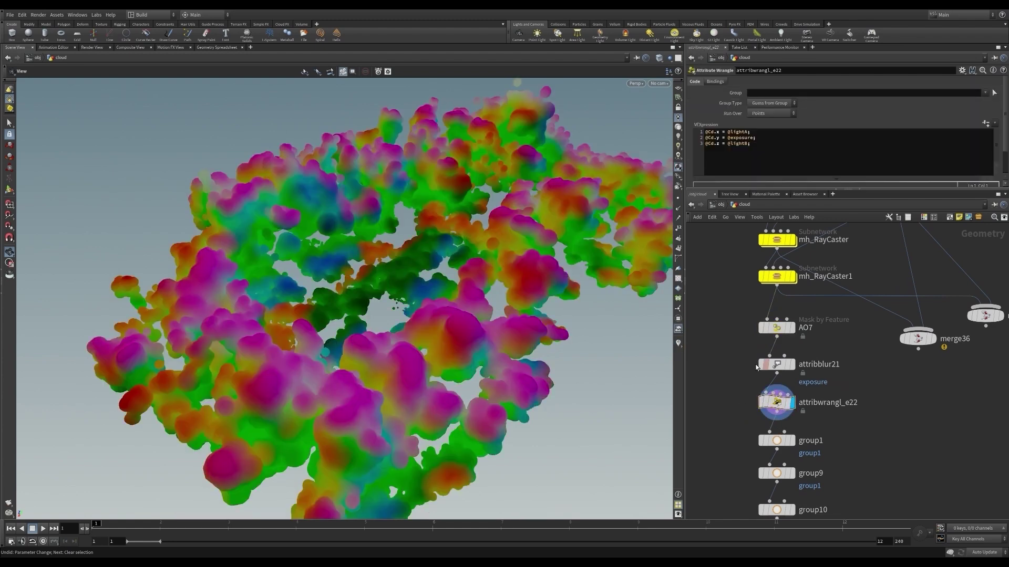
pyautogui.moveTo(387, 252); pyautogui.dragTo(530, 207)
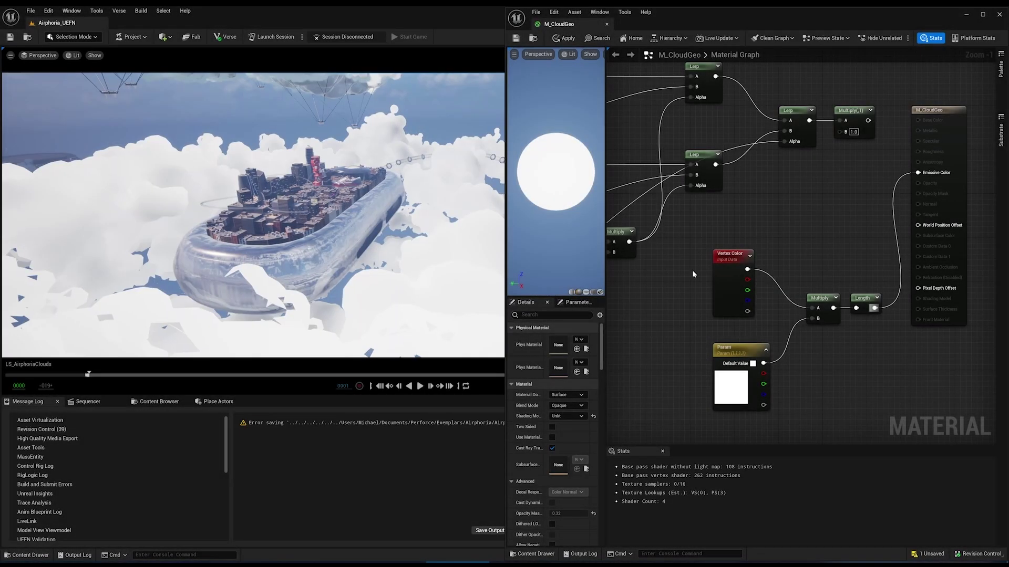
# In Unreal's M_CloudGeo material, preview the Param colour as red, blue and green to isolate each vertex colour channel, and discard the change
pyautogui.moveTo(676, 347); pyautogui.dragTo(659, 397, button='right')
pyautogui.click(687, 273)
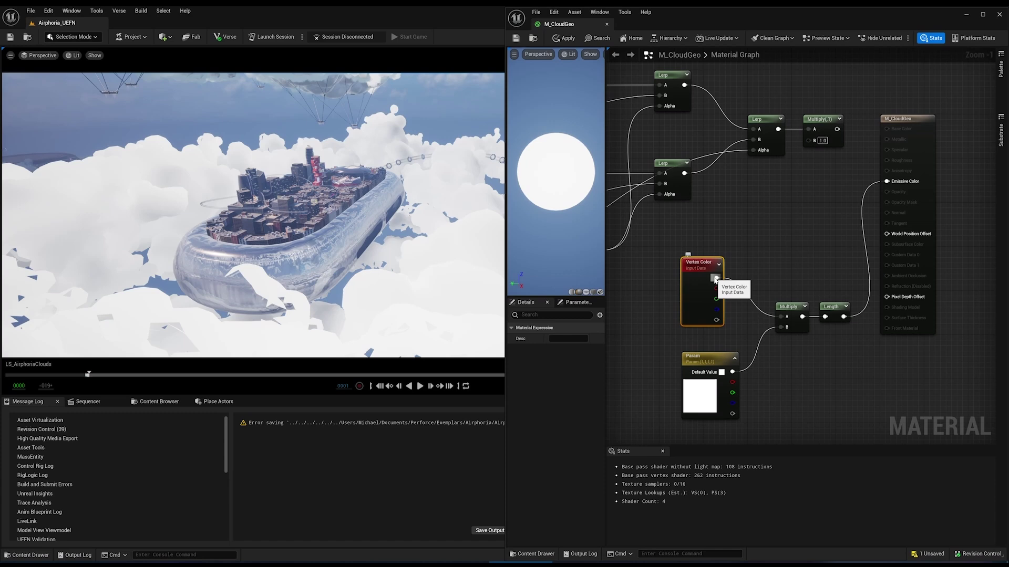
pyautogui.click(716, 386)
pyautogui.click(568, 360)
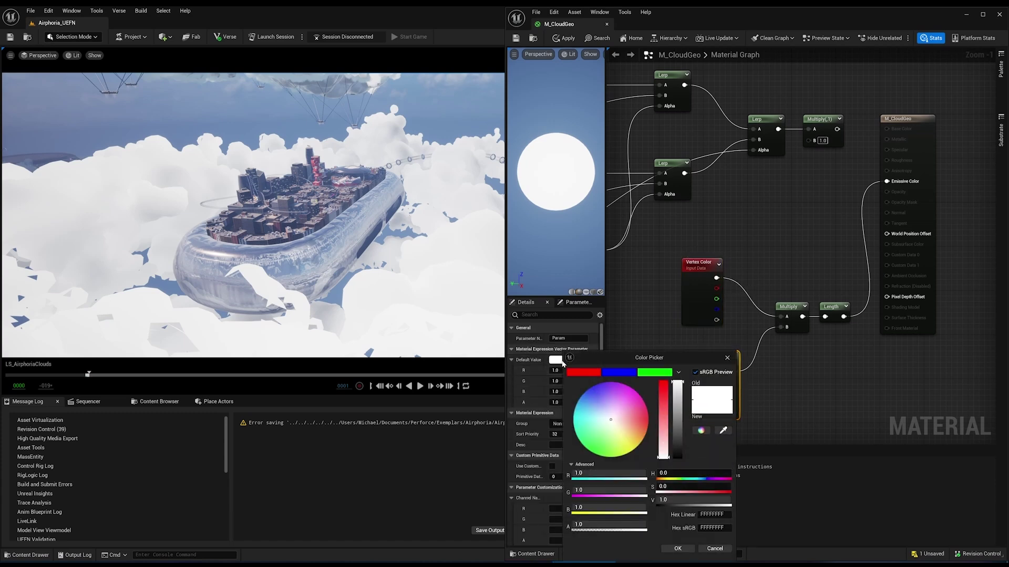
pyautogui.moveTo(623, 355); pyautogui.dragTo(331, 346)
pyautogui.click(358, 407)
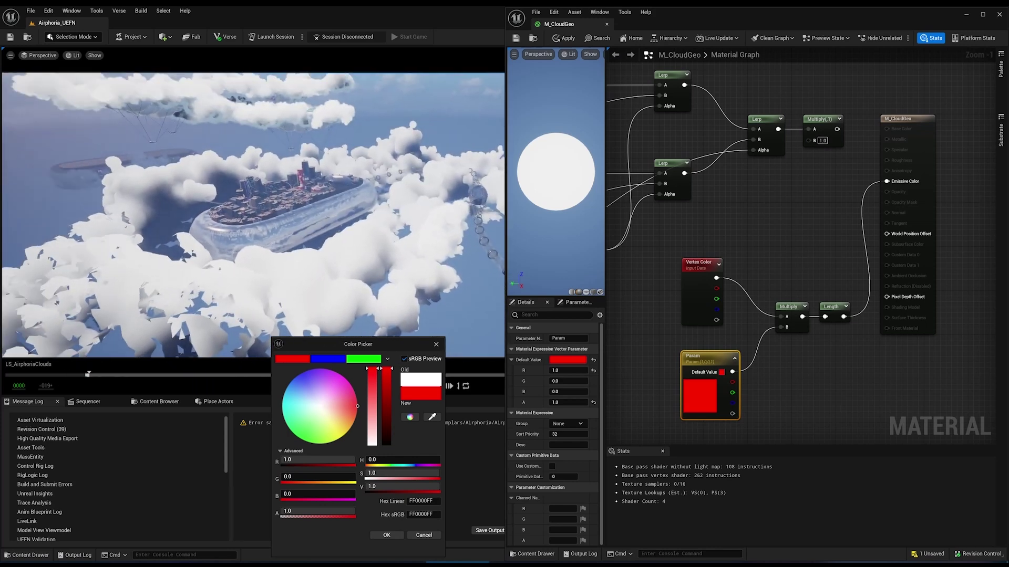
pyautogui.click(334, 361)
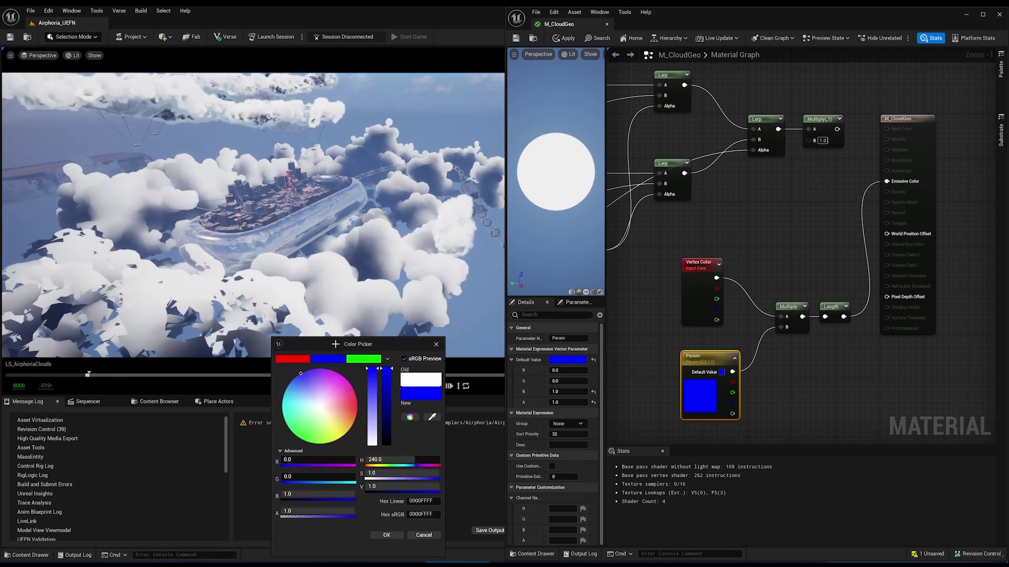
pyautogui.click(358, 361)
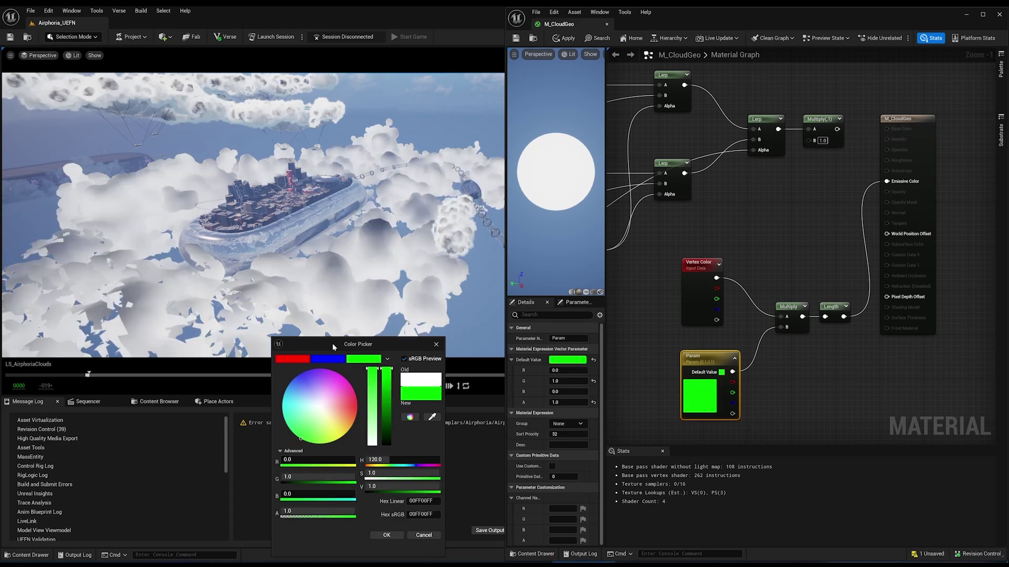
pyautogui.click(302, 359)
pyautogui.click(415, 535)
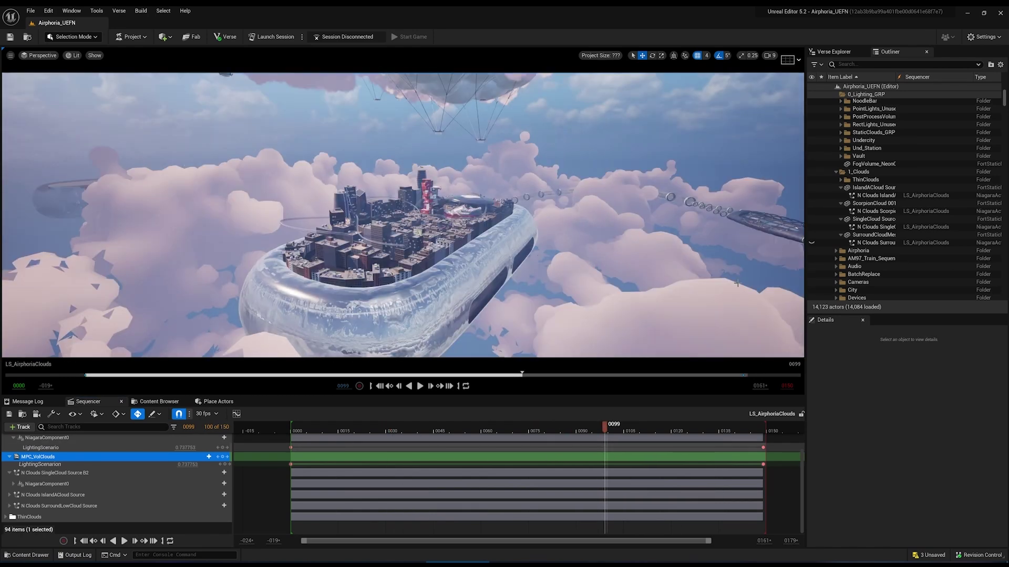
# Unhide the Niagara clouds under SurroundCloudMesh and scrub the LS_AirphoriaClouds sequence forward to its end
pyautogui.click(811, 243)
pyautogui.moveTo(598, 427); pyautogui.dragTo(763, 444)
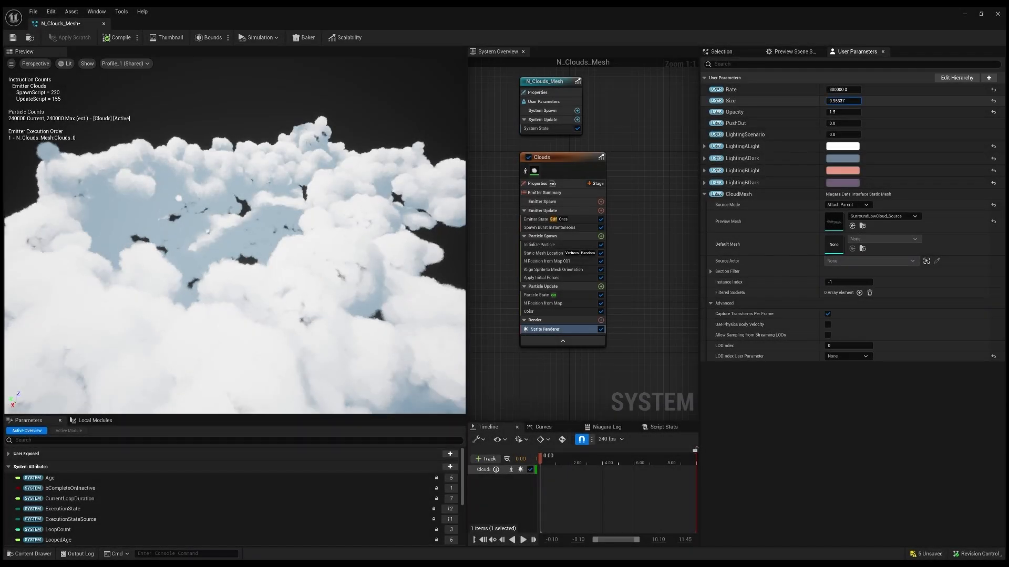
# Try a different Size user parameter value on the N_Clouds_Mesh system to compare how the cloud sprites fill in
pyautogui.moveTo(844, 101)
pyautogui.mouseDown()
pyautogui.moveTo(804, 100)
pyautogui.moveTo(862, 105)
pyautogui.mouseUp()
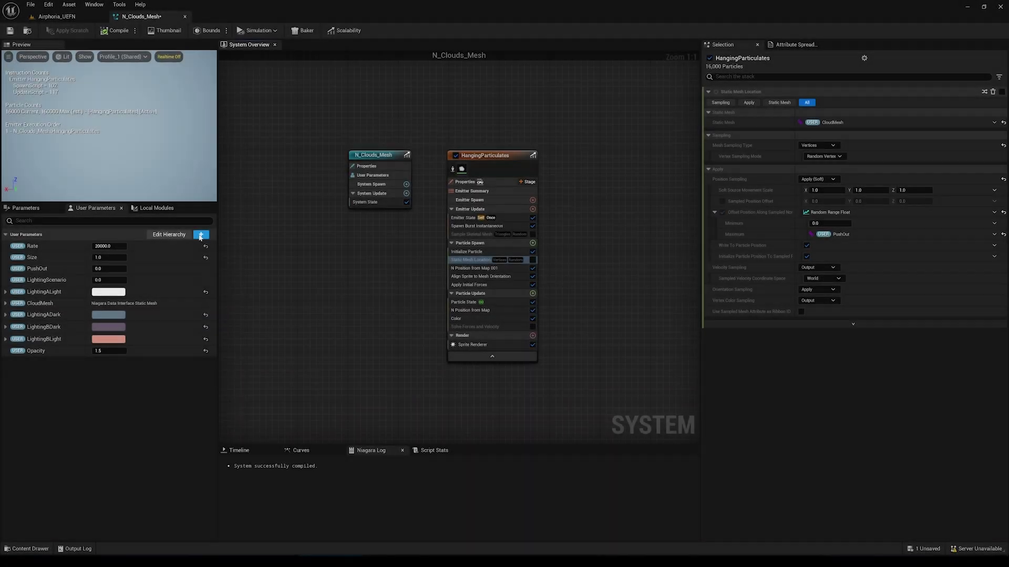
# Add a Static Mesh user parameter to the N_Clouds_Mesh system and set its source mode to Attach Parent
pyautogui.click(200, 234)
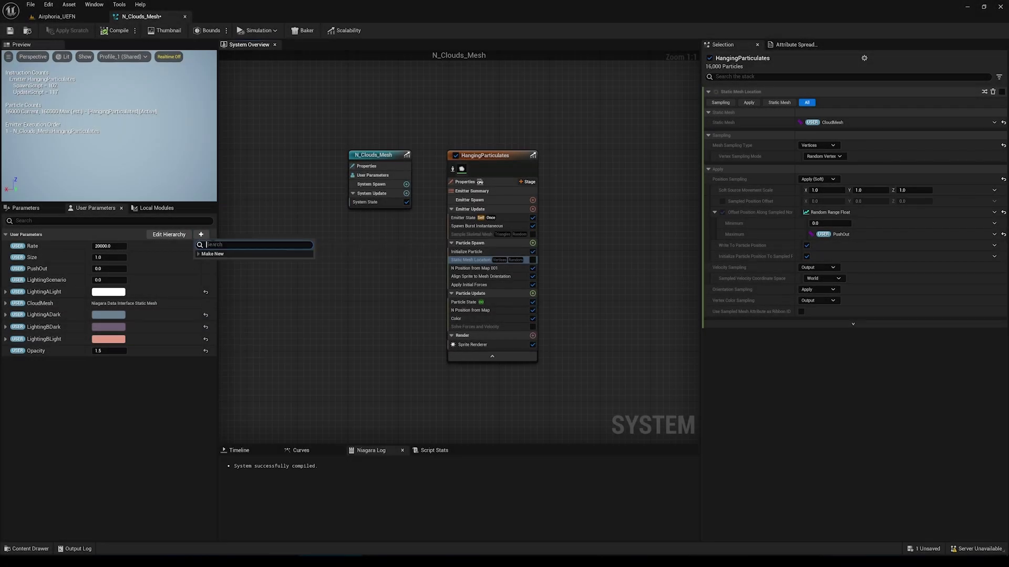
pyautogui.write('sta')
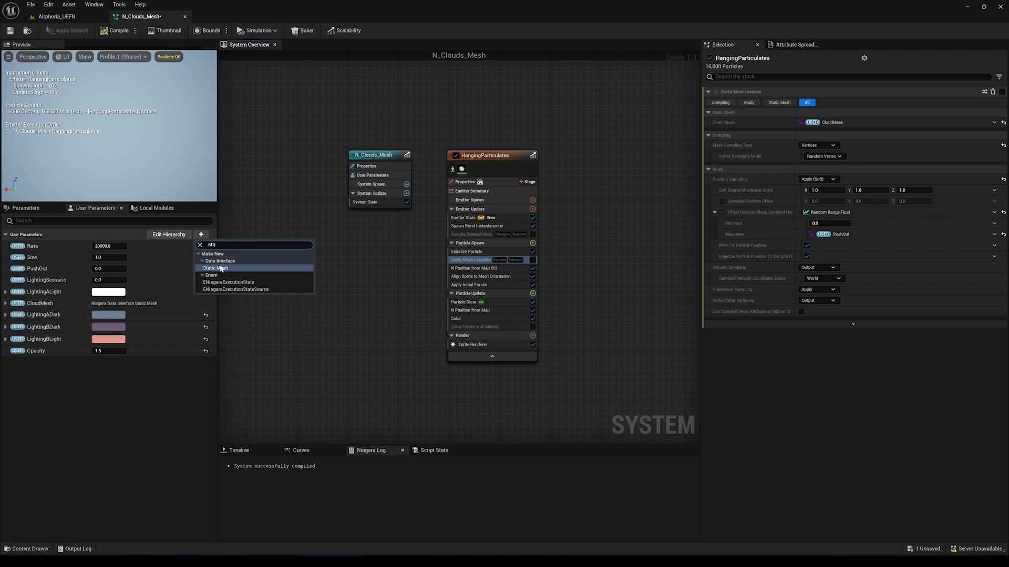
pyautogui.click(228, 269)
pyautogui.click(113, 383)
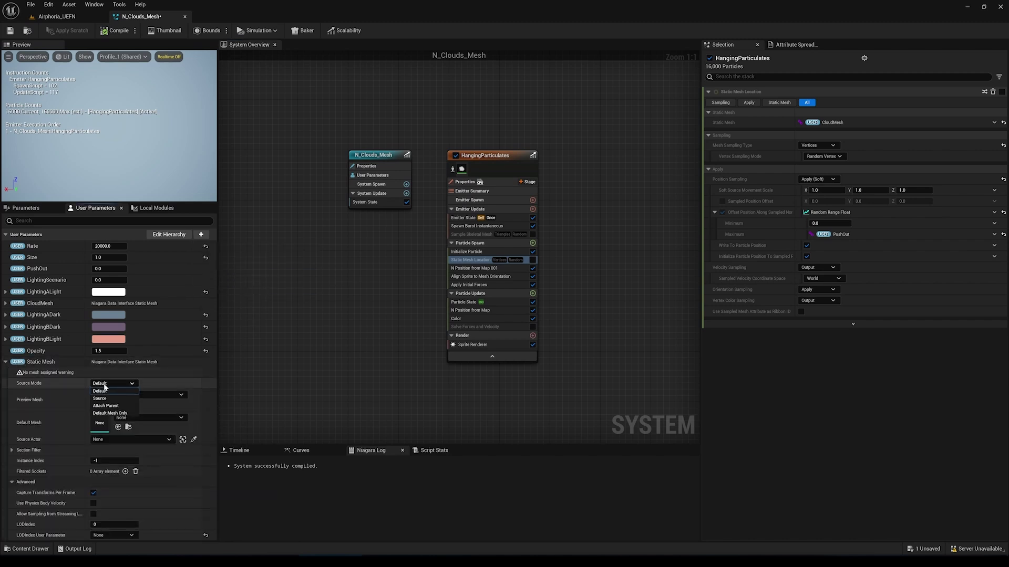
pyautogui.click(105, 405)
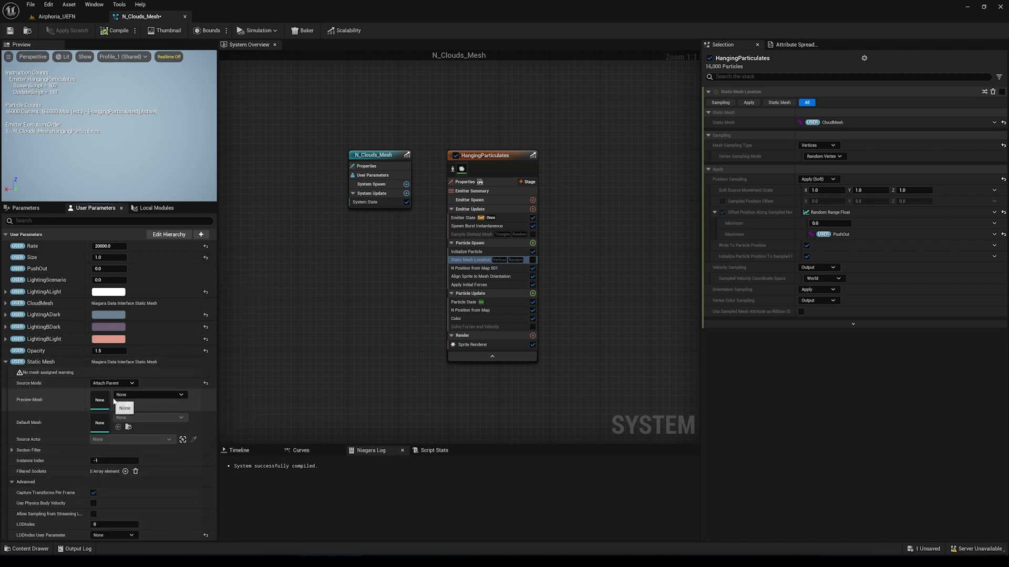
# Add a Static Mesh Location module to Particle Spawn, place it below the existing one, and link its mesh to the Static Mesh user parameter
pyautogui.click(533, 243)
pyautogui.write('stat')
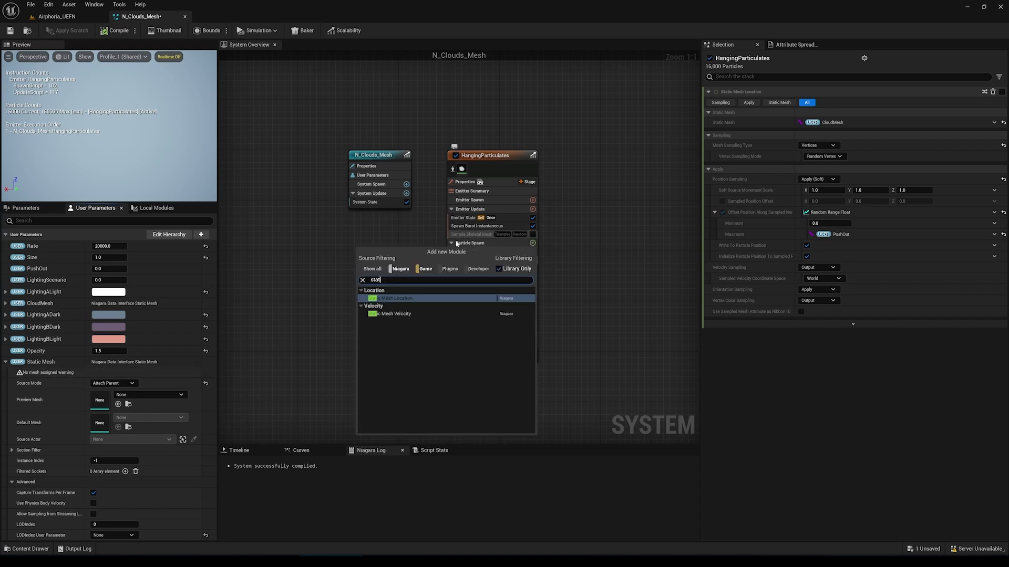
pyautogui.click(407, 298)
pyautogui.moveTo(482, 297); pyautogui.dragTo(481, 267)
pyautogui.moveTo(35, 370); pyautogui.dragTo(808, 128)
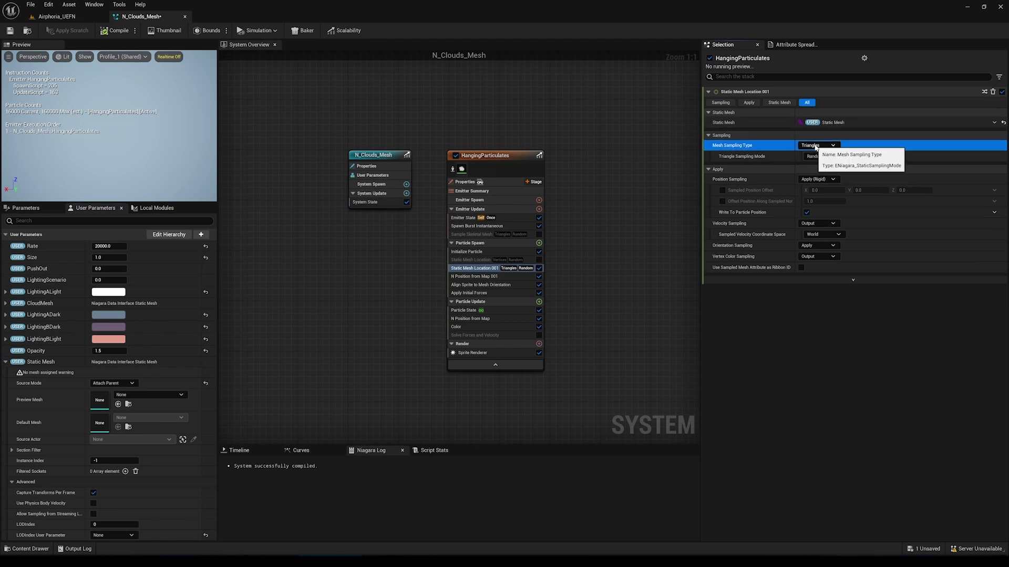
# Set the new Static Mesh Location module's mesh sampling type to Vertices and choose its position sampling mode
pyautogui.click(815, 146)
pyautogui.click(818, 168)
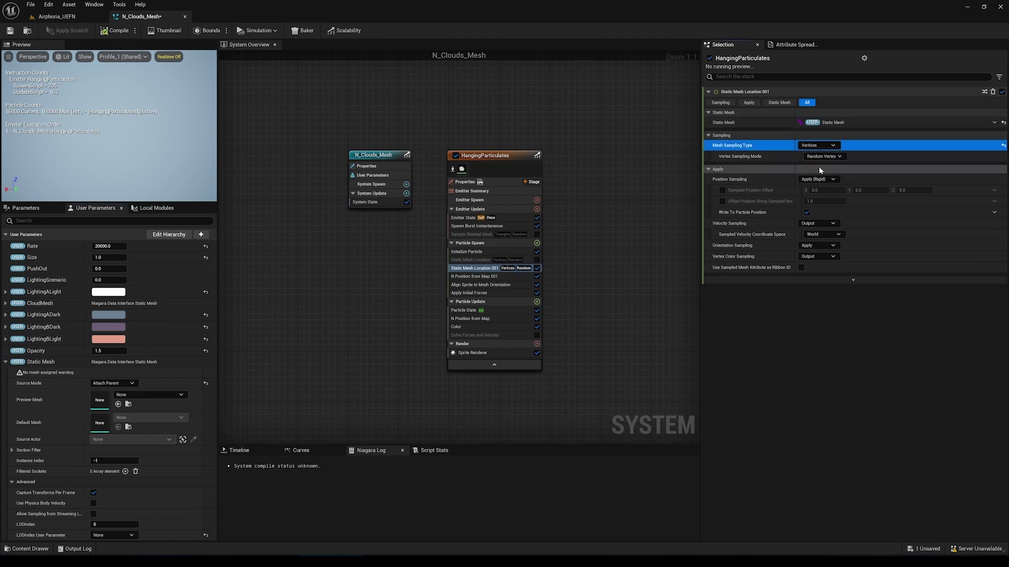
pyautogui.click(817, 180)
pyautogui.click(817, 195)
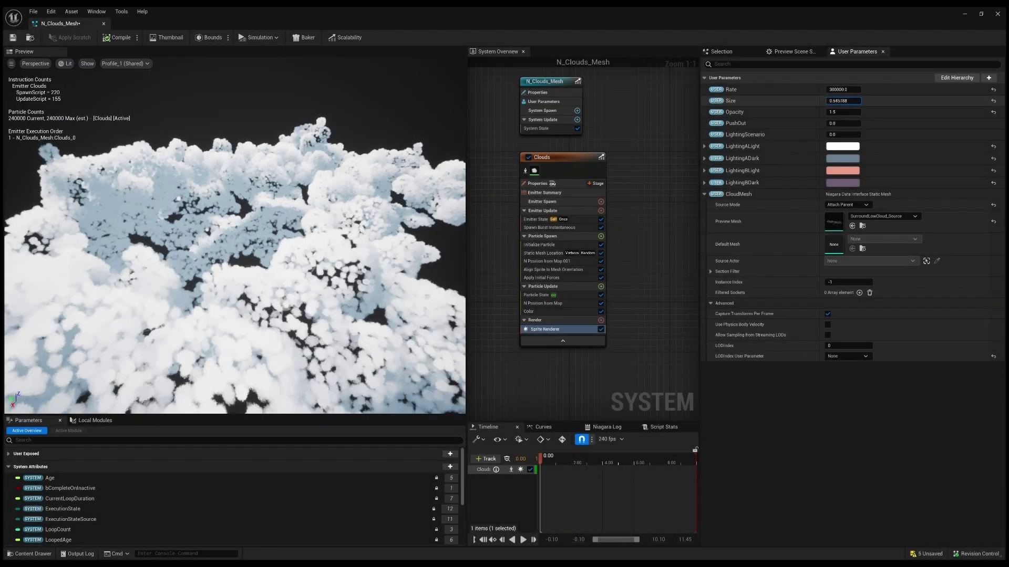
# Shrink the Size user parameter to about 0.04 to expose the individual particles, and set it to 1
pyautogui.moveTo(844, 101); pyautogui.dragTo(819, 101)
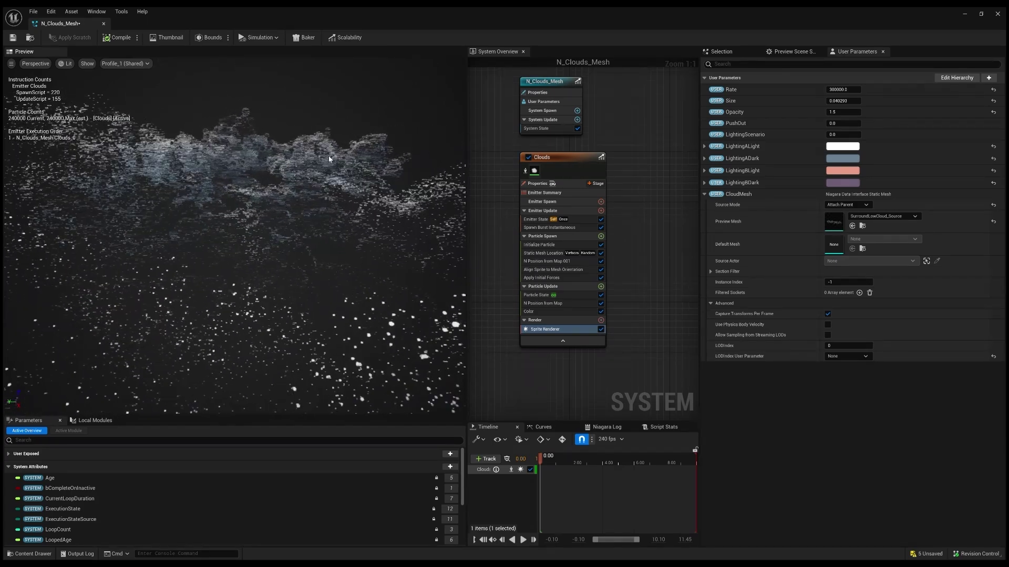
pyautogui.click(848, 103)
pyautogui.write('1')
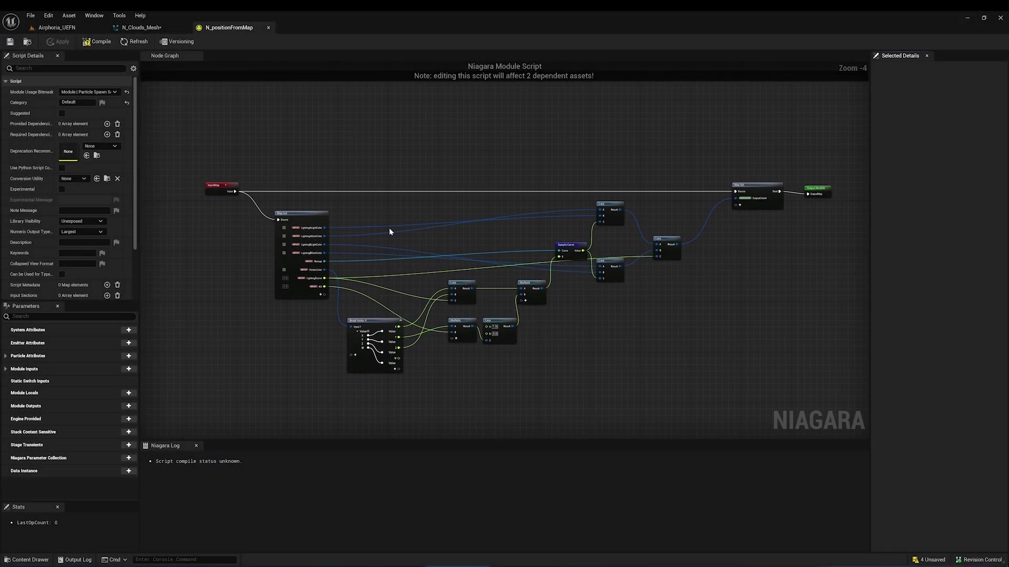
# Examine the N_positionFromMap script from the Map Get inputs through the Lerp, Multiply and Sample Curve nodes to the Map Set output
pyautogui.scroll(4, 249, 238)
pyautogui.moveTo(448, 189); pyautogui.dragTo(394, 140, button='right')
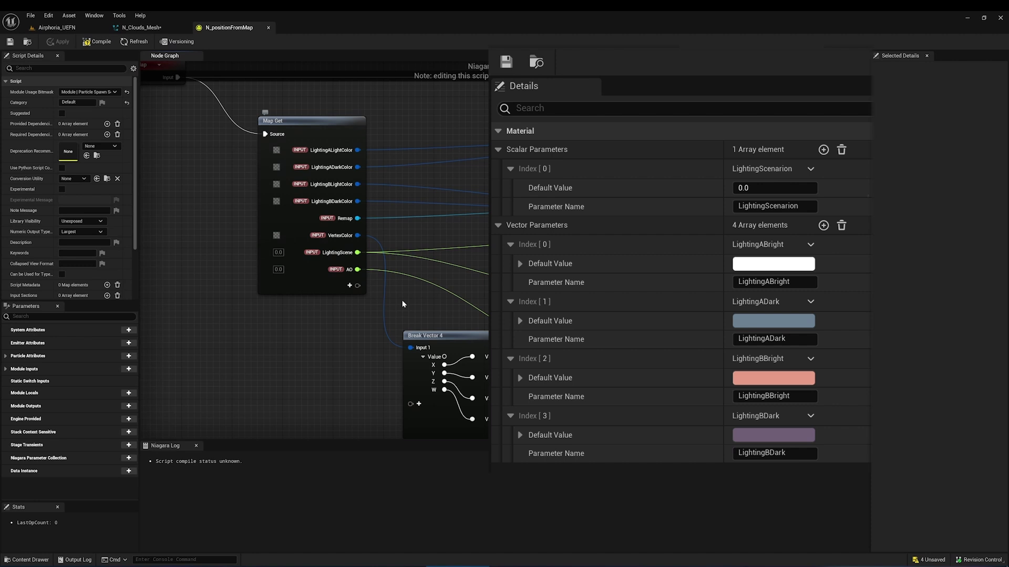
pyautogui.click(402, 305)
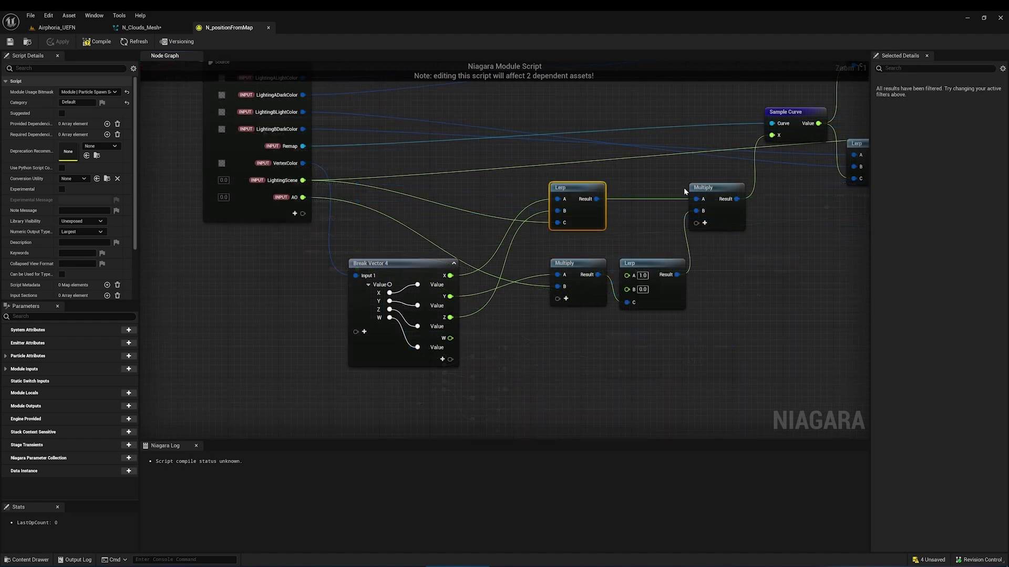
pyautogui.click(718, 186)
pyautogui.moveTo(720, 185); pyautogui.dragTo(617, 290, button='right')
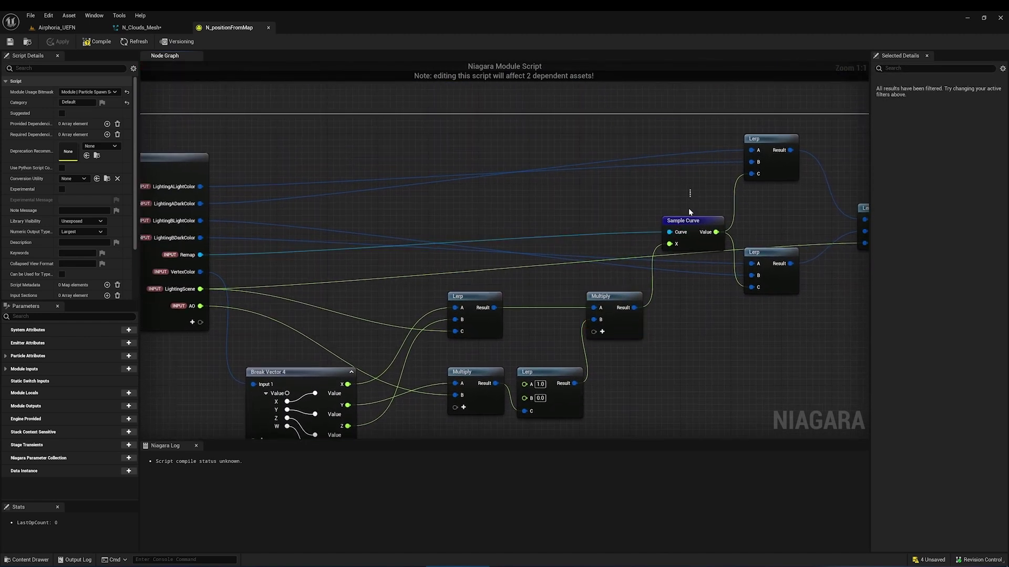
pyautogui.moveTo(689, 204); pyautogui.dragTo(674, 250)
pyautogui.moveTo(712, 192); pyautogui.dragTo(657, 185, button='right')
pyautogui.click(779, 187)
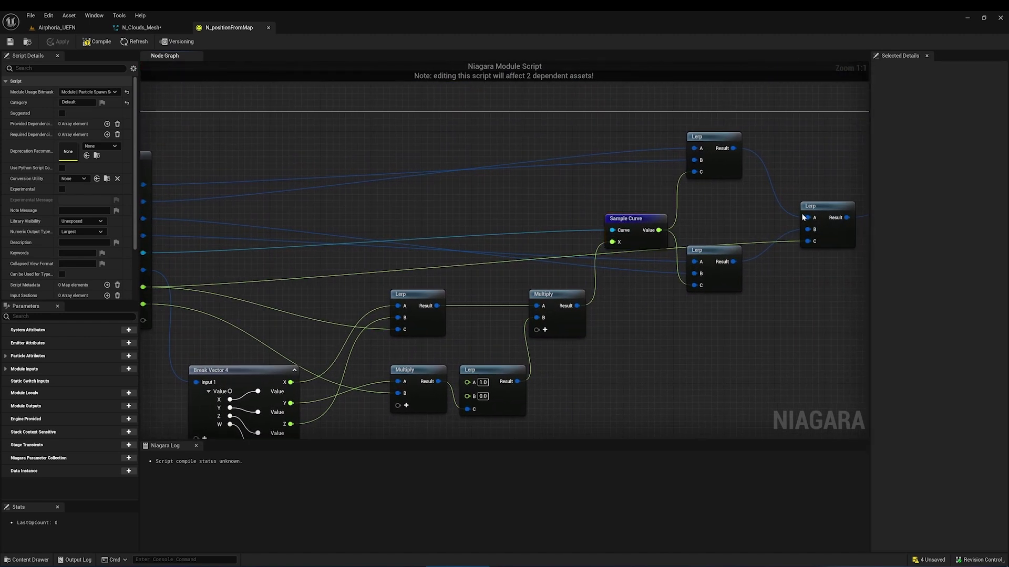
pyautogui.scroll(-2, 820, 249)
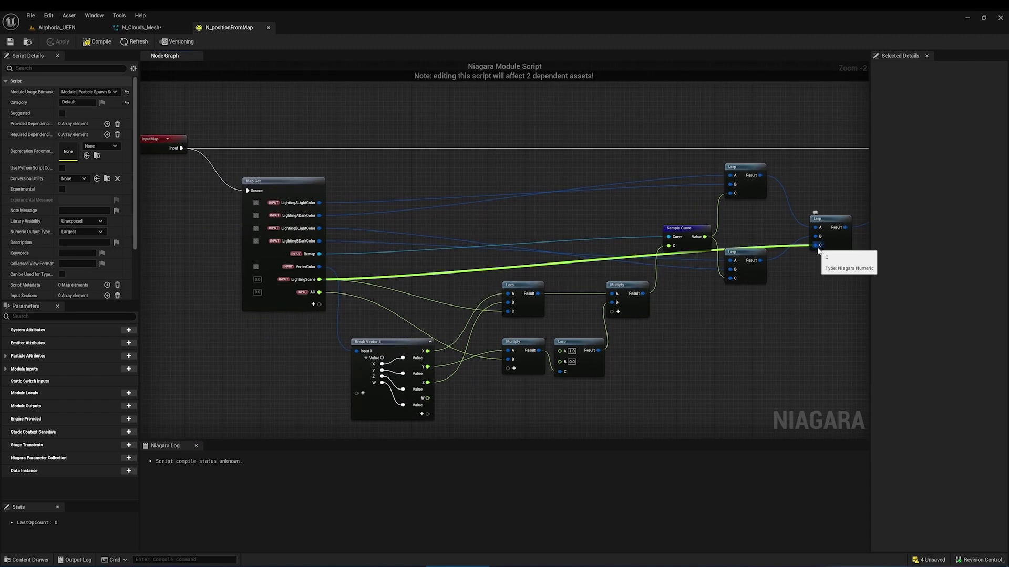
pyautogui.moveTo(667, 209); pyautogui.dragTo(448, 213, button='right')
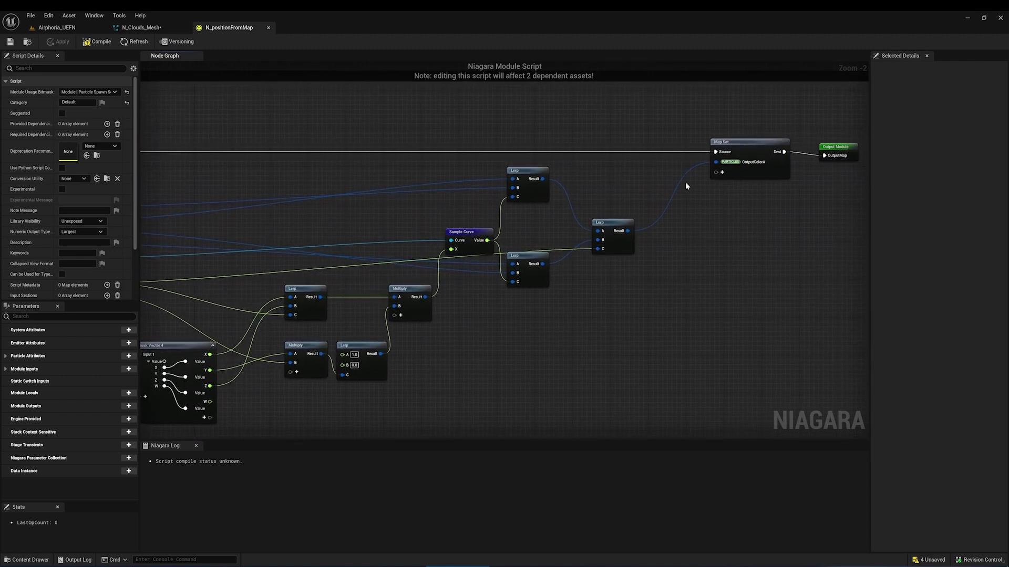
pyautogui.moveTo(761, 173); pyautogui.dragTo(566, 269, button='right')
pyautogui.scroll(2, 566, 269)
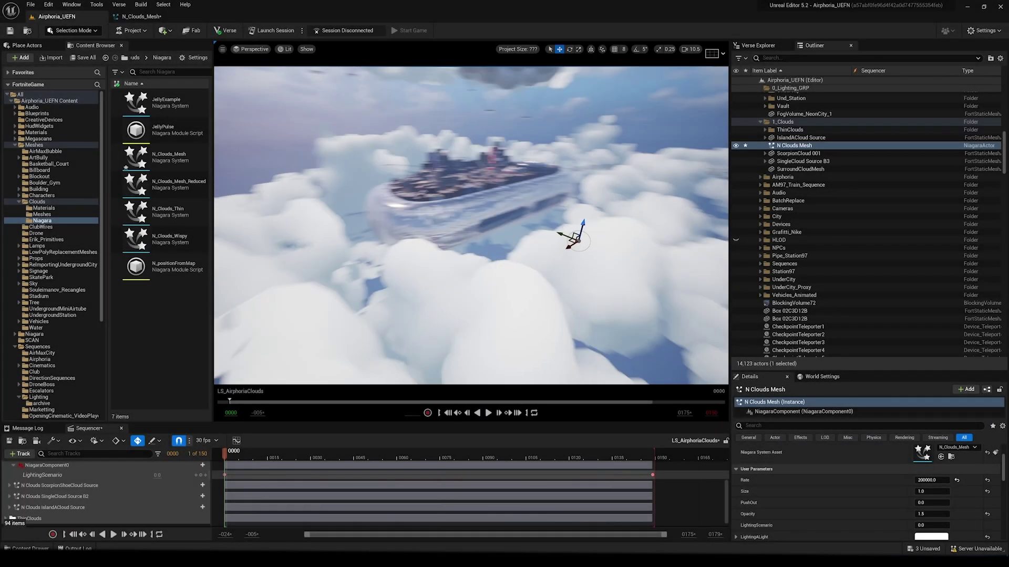
# Attach the N Clouds Mesh Niagara actor to the SurroundCloudMesh actor and enlarge the area showing its details
pyautogui.moveTo(471, 226); pyautogui.dragTo(466, 252, button='right')
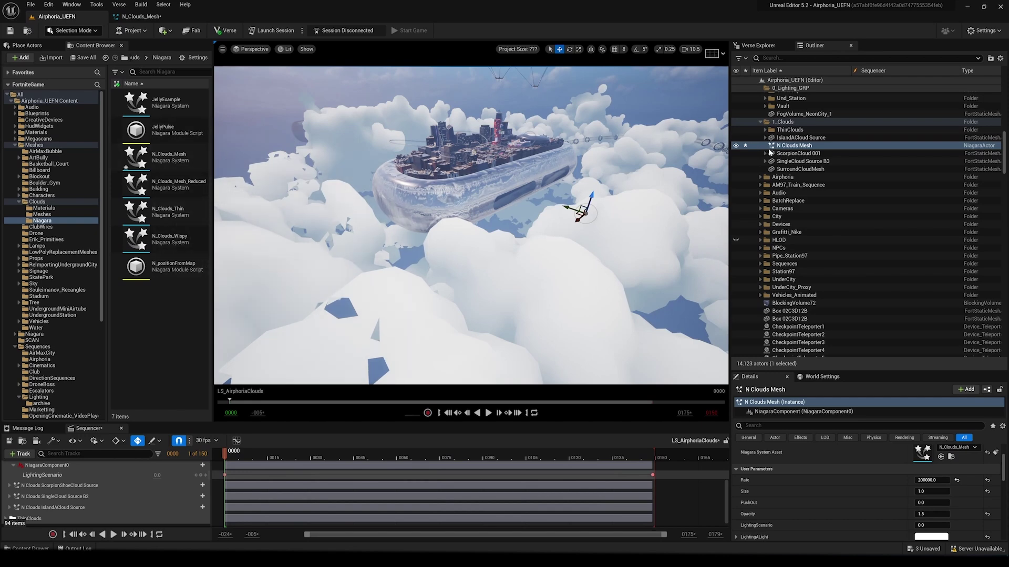
pyautogui.click(147, 154)
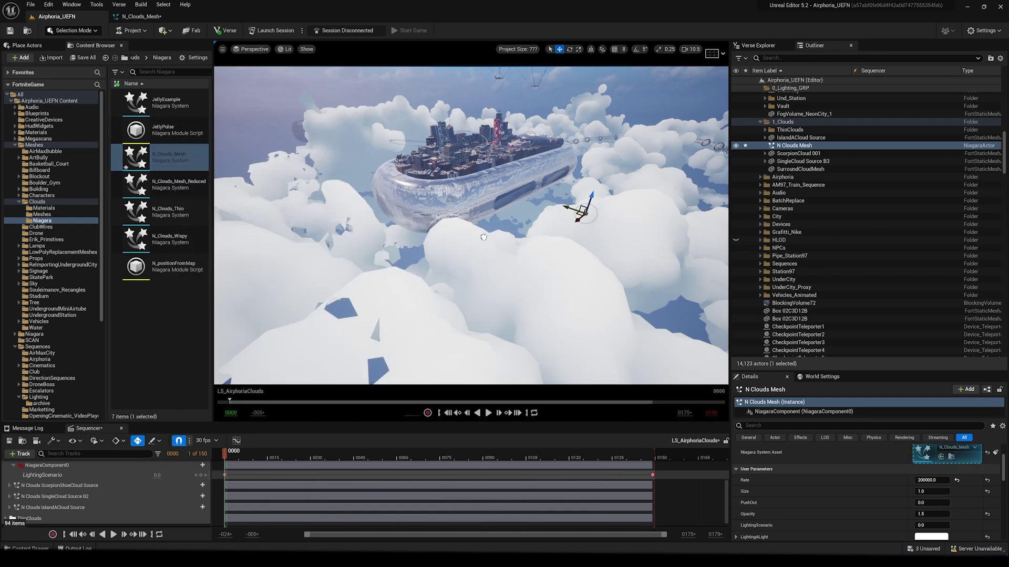
pyautogui.scroll(2, 789, 164)
pyautogui.click(790, 164)
pyautogui.moveTo(790, 165); pyautogui.dragTo(793, 189)
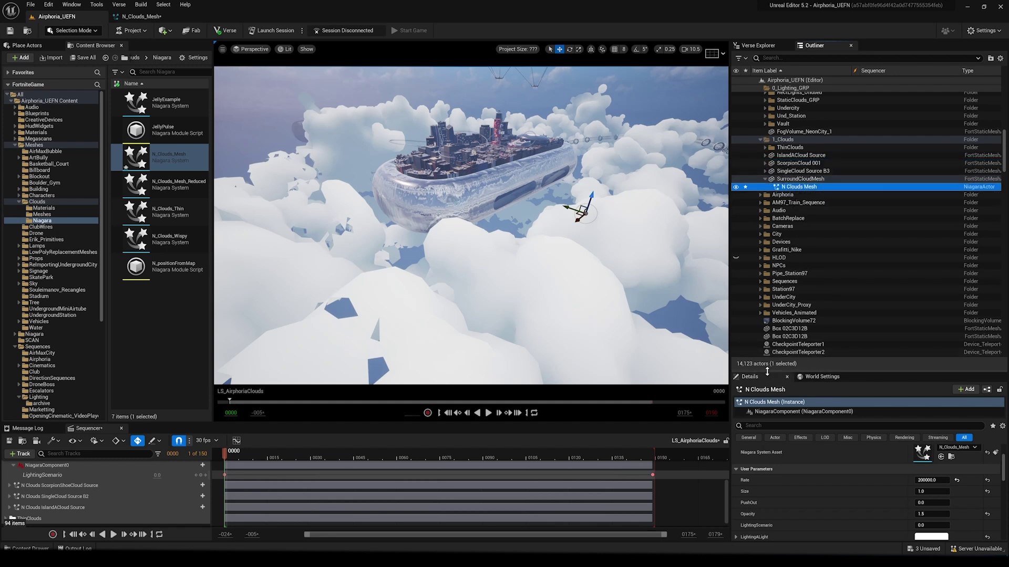
pyautogui.moveTo(773, 371); pyautogui.dragTo(772, 245)
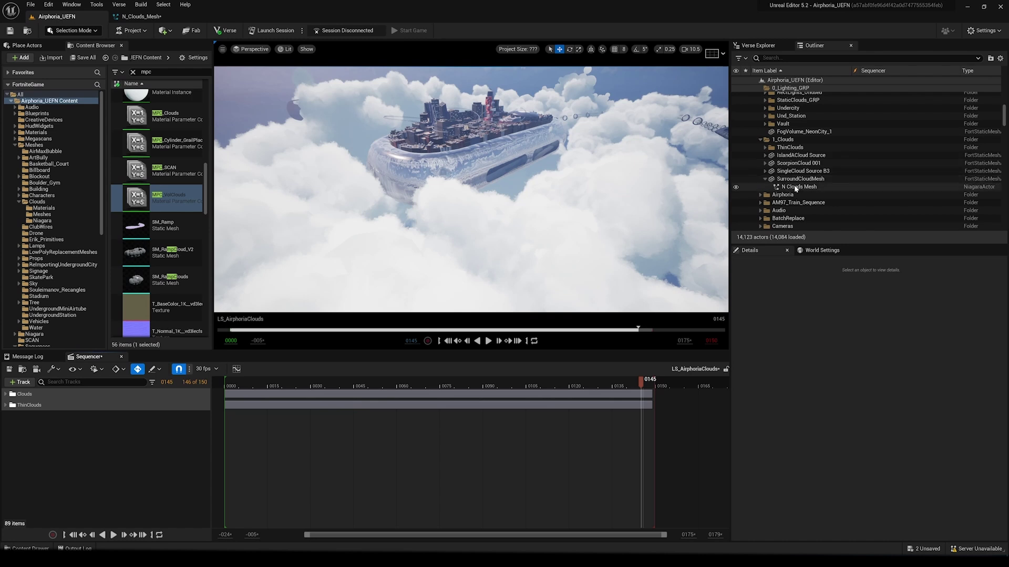
# Add the N Clouds Mesh actor as a track in the LS_AirphoriaClouds sequence
pyautogui.moveTo(797, 187); pyautogui.dragTo(726, 164)
pyautogui.moveTo(101, 423); pyautogui.dragTo(92, 432)
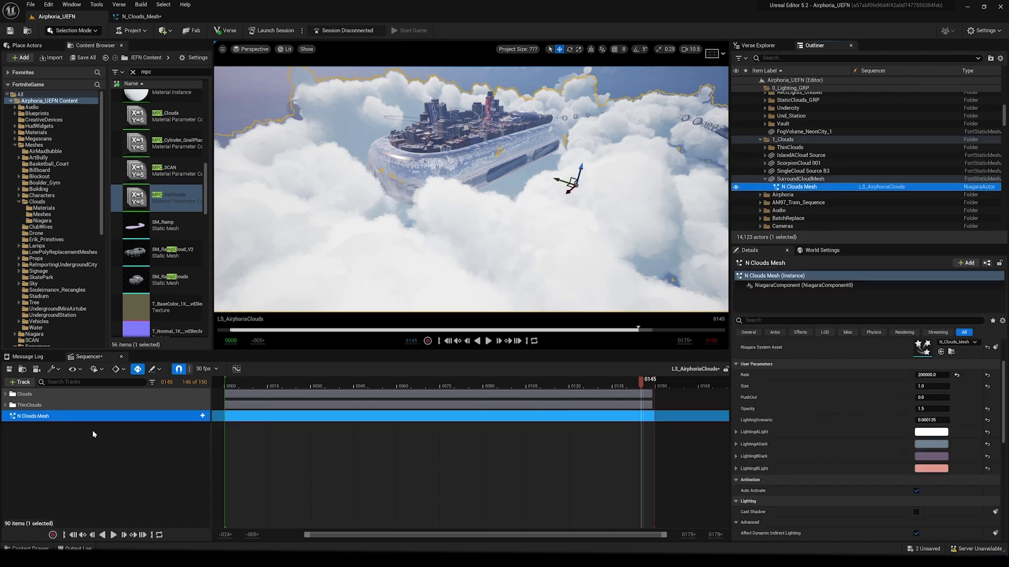
# Add the MPC_VolClouds parameter collection to the sequence and key its LightingScenarion scalar at 0 on frame 0 and 1.0 on frame 149
pyautogui.moveTo(139, 197); pyautogui.dragTo(20, 418)
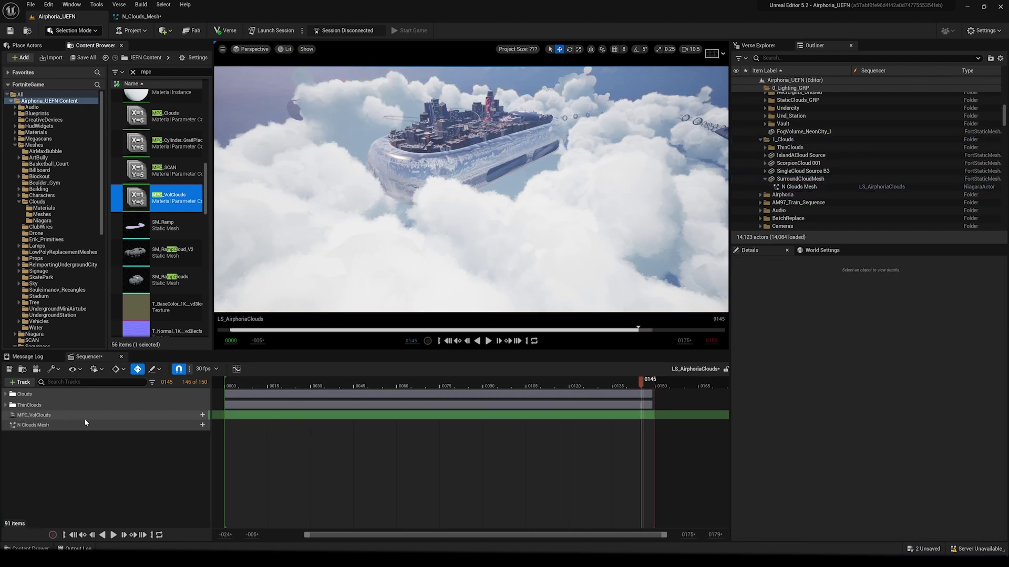
pyautogui.click(203, 416)
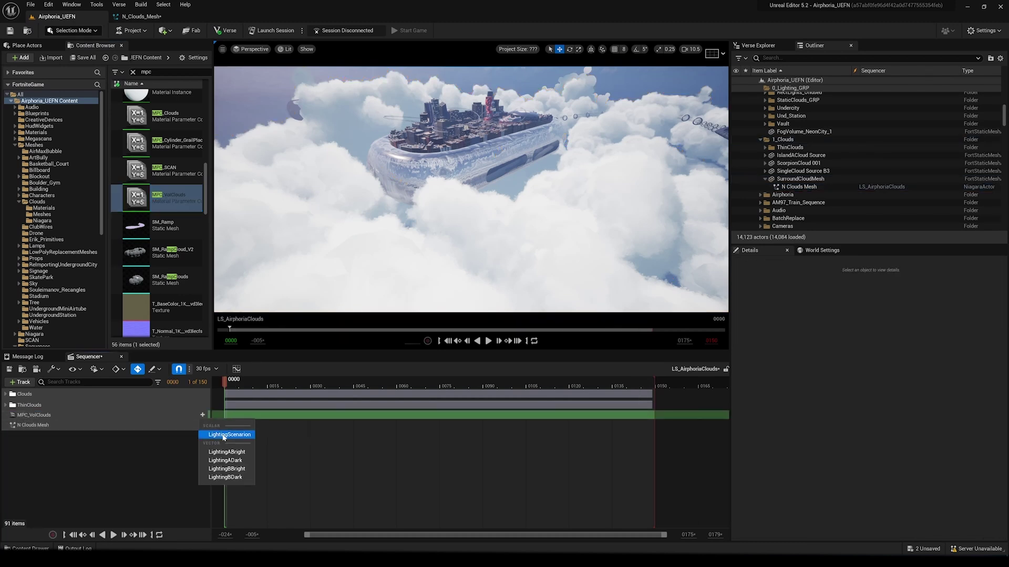
pyautogui.click(223, 435)
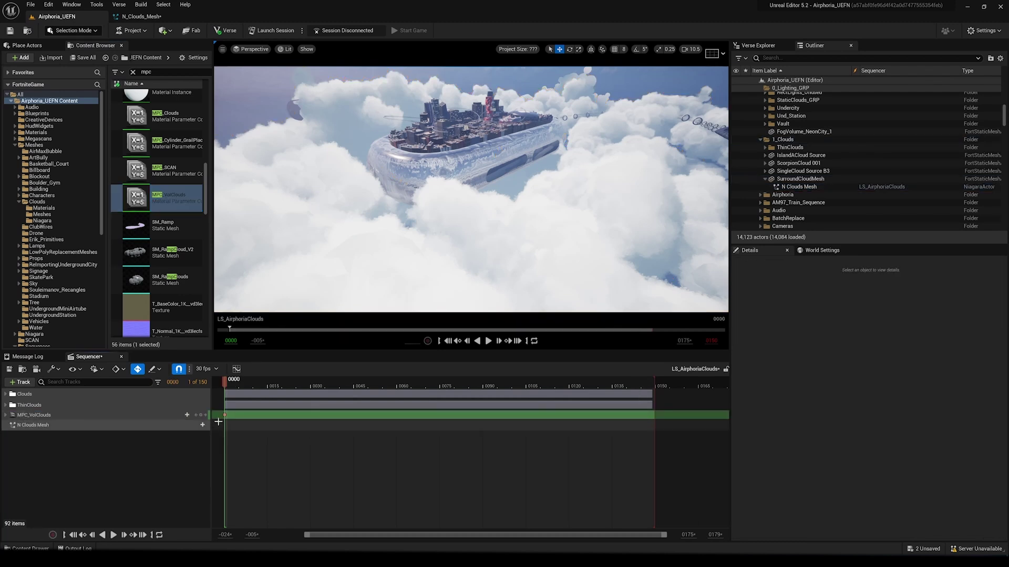
pyautogui.click(7, 415)
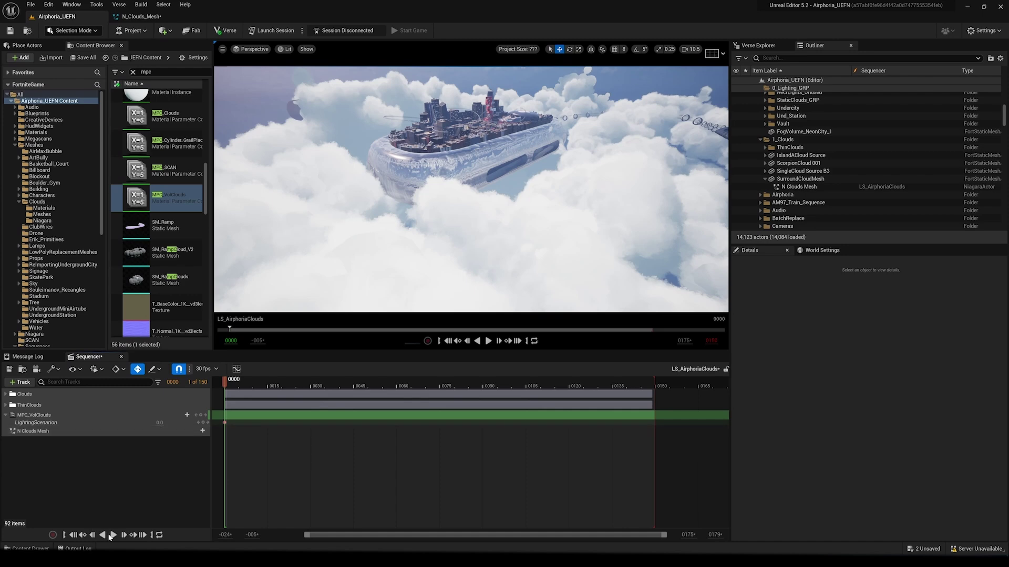
# Add the NiagaraComponent0 track under N Clouds Mesh and give it a LightingScenario user parameter track
pyautogui.click(33, 431)
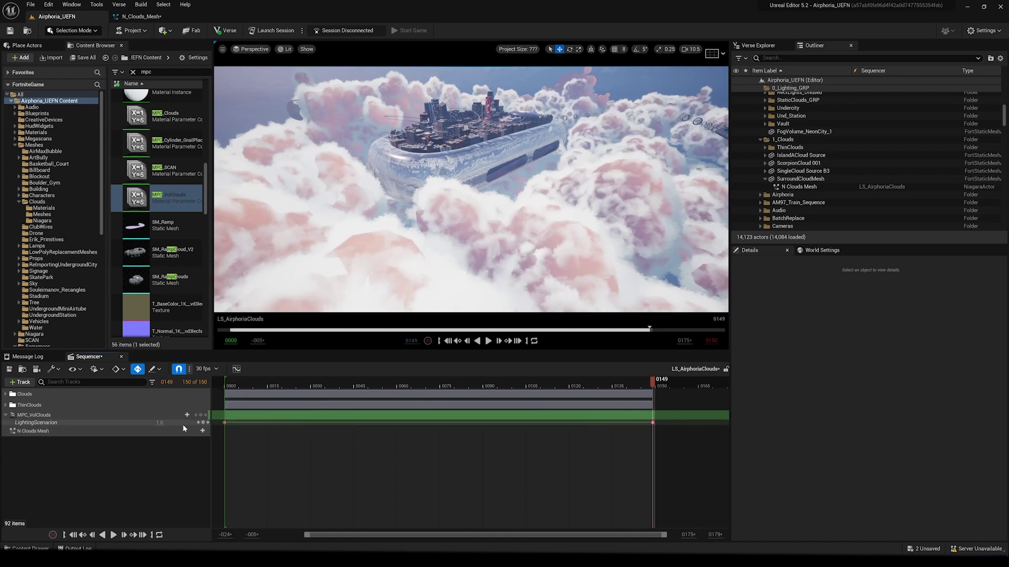
pyautogui.click(203, 430)
pyautogui.click(226, 503)
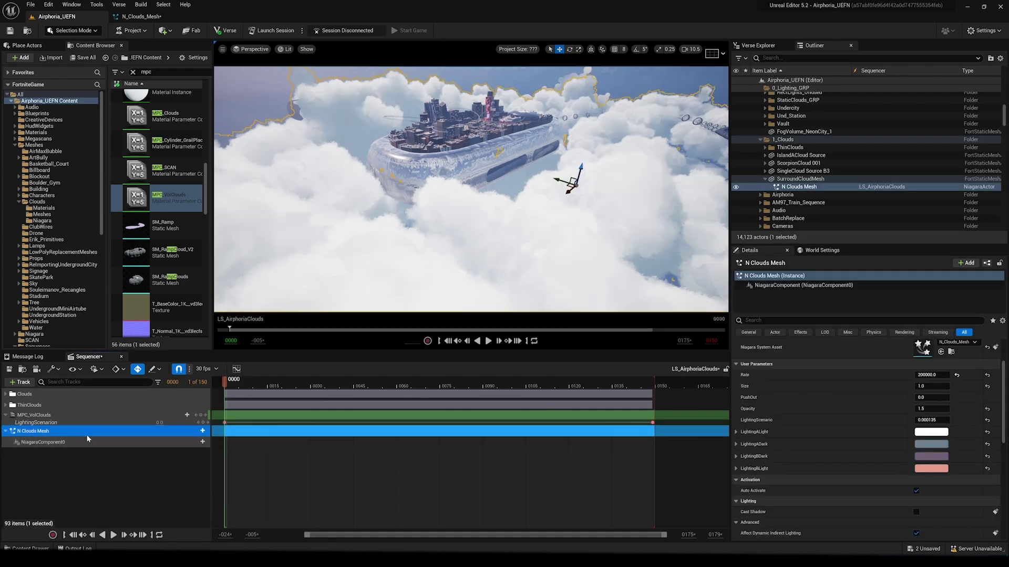
pyautogui.click(203, 441)
pyautogui.click(239, 260)
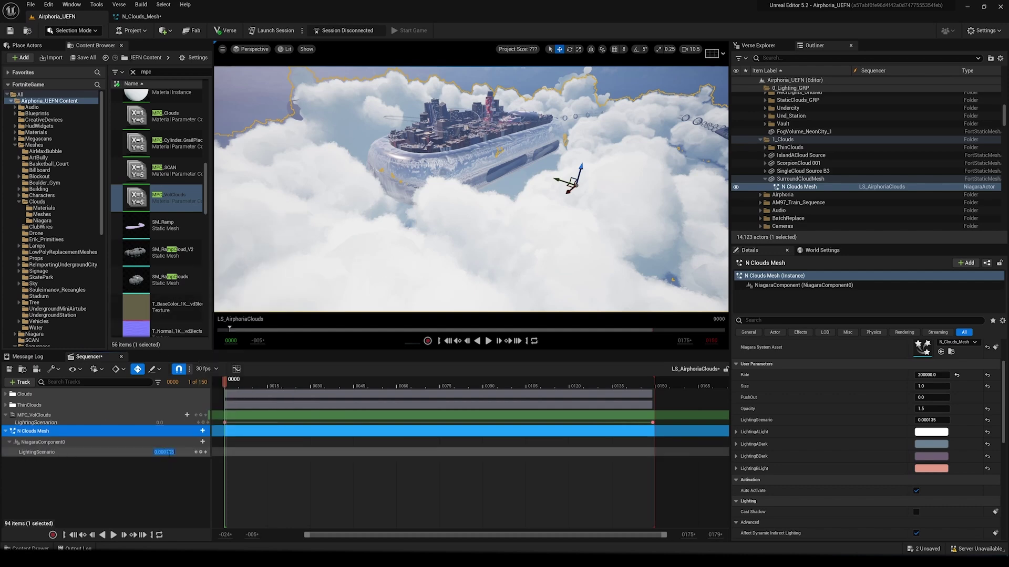
# Key the Niagara component's LightingScenario at 0 on frame 0 and at 1 on frame 149
pyautogui.click(200, 452)
pyautogui.click(152, 534)
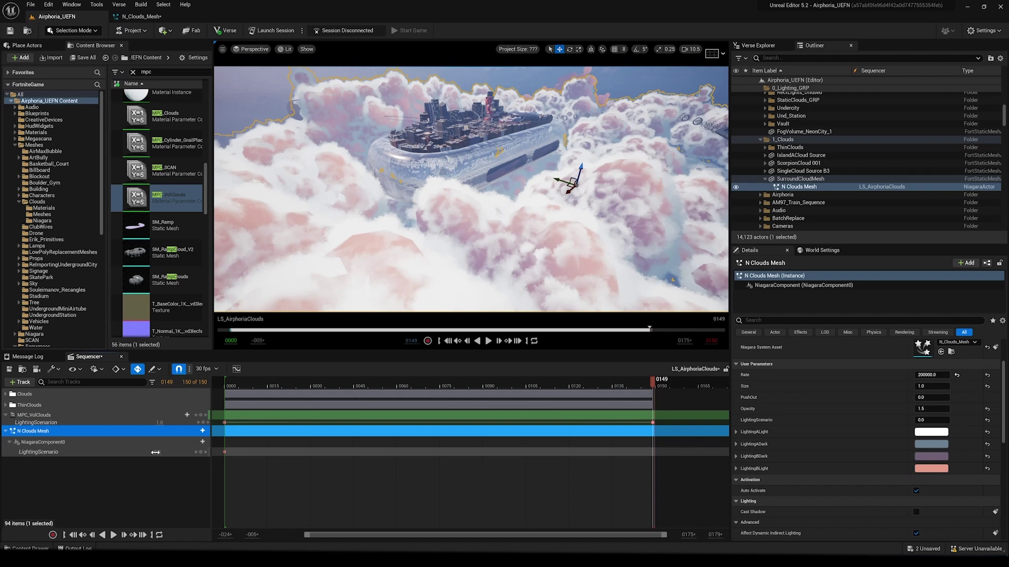
pyautogui.write('1')
pyautogui.press('Return')
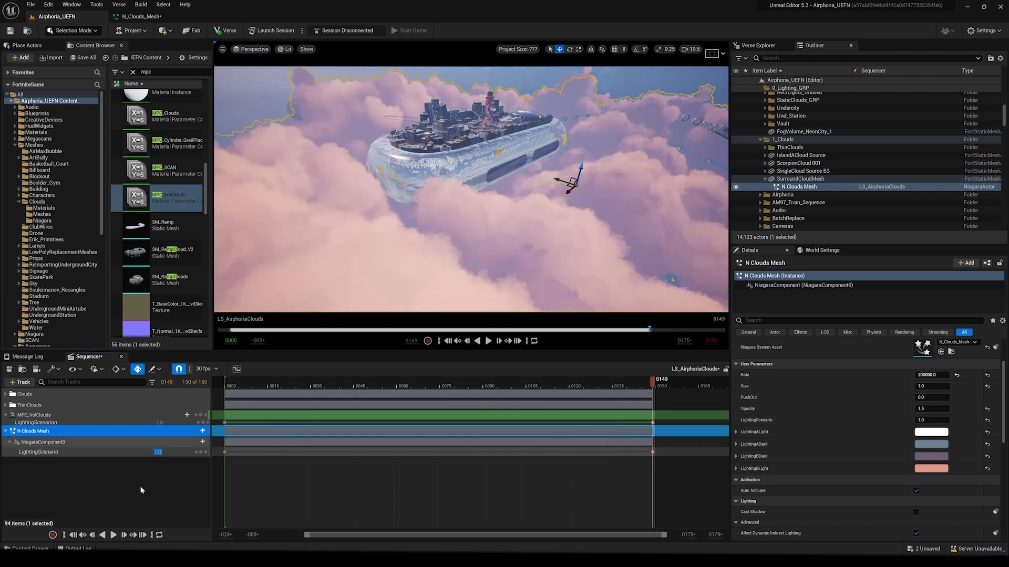
# Play the cloud lighting animation from frame 0 with the actor deselected, and scrub back through the last frames to frame 118
pyautogui.click(73, 535)
pyautogui.moveTo(320, 273); pyautogui.dragTo(345, 255, button='right')
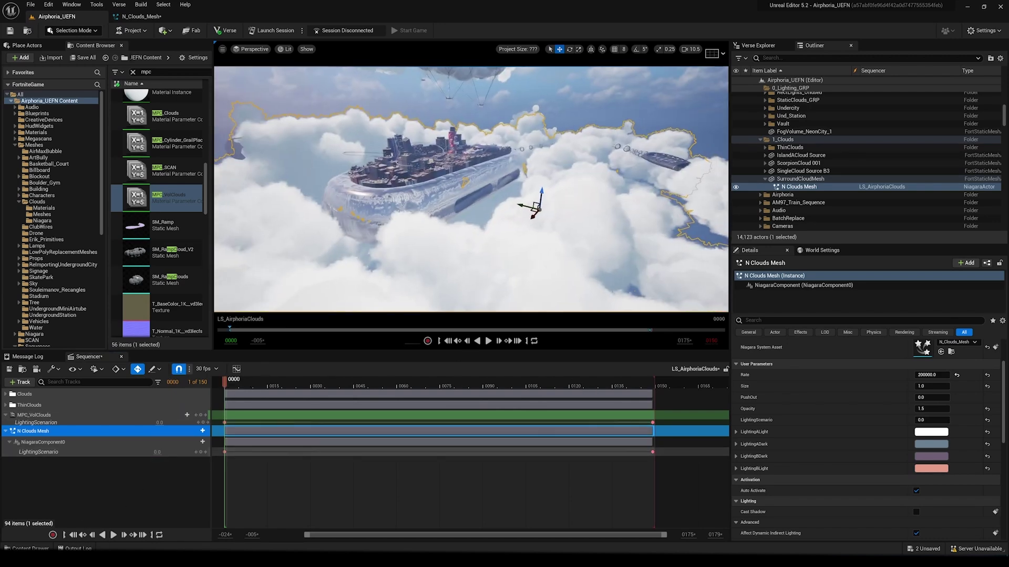
pyautogui.press('Escape')
pyautogui.press('space')
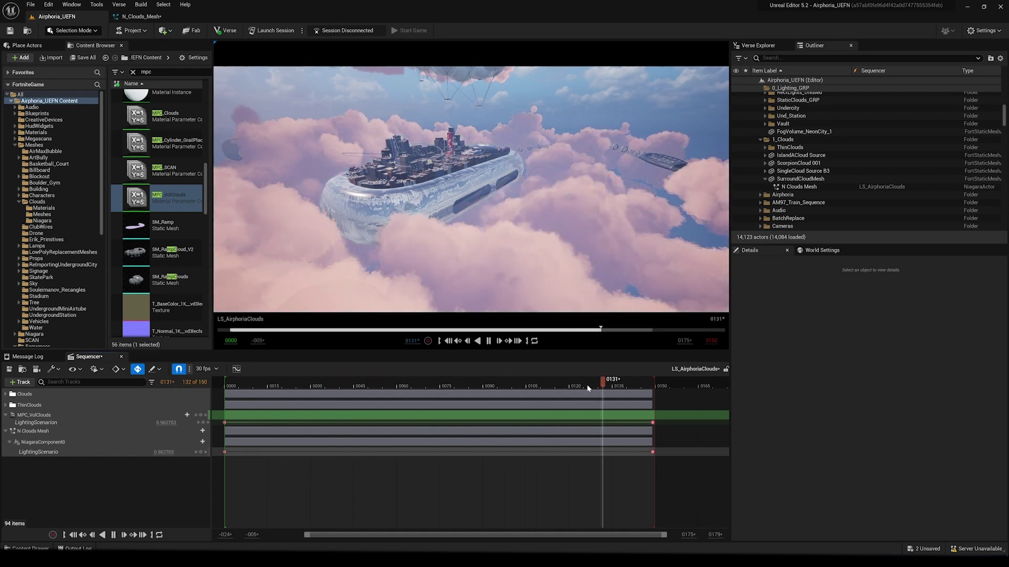
pyautogui.click(638, 382)
pyautogui.moveTo(648, 381); pyautogui.dragTo(564, 382)
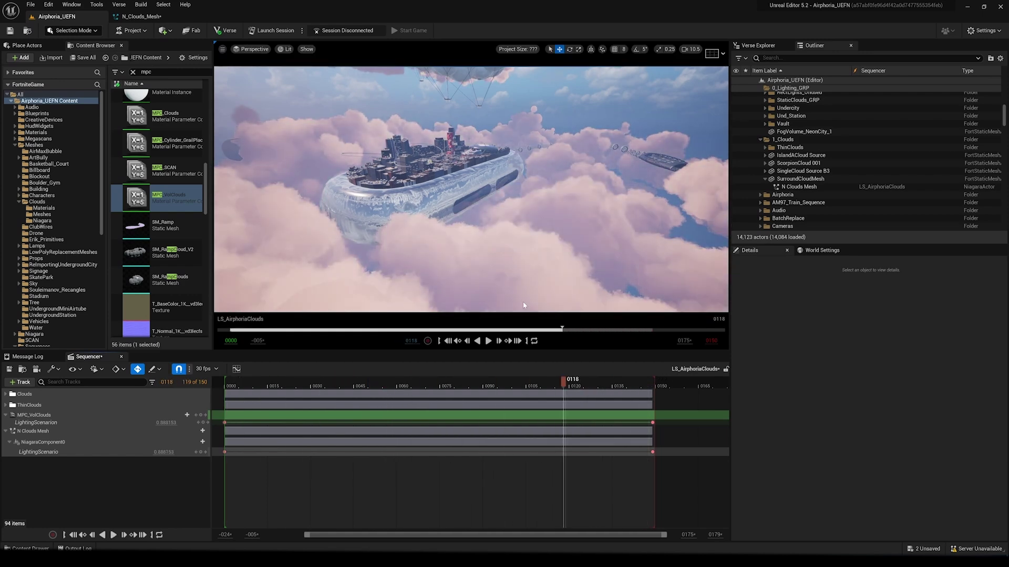